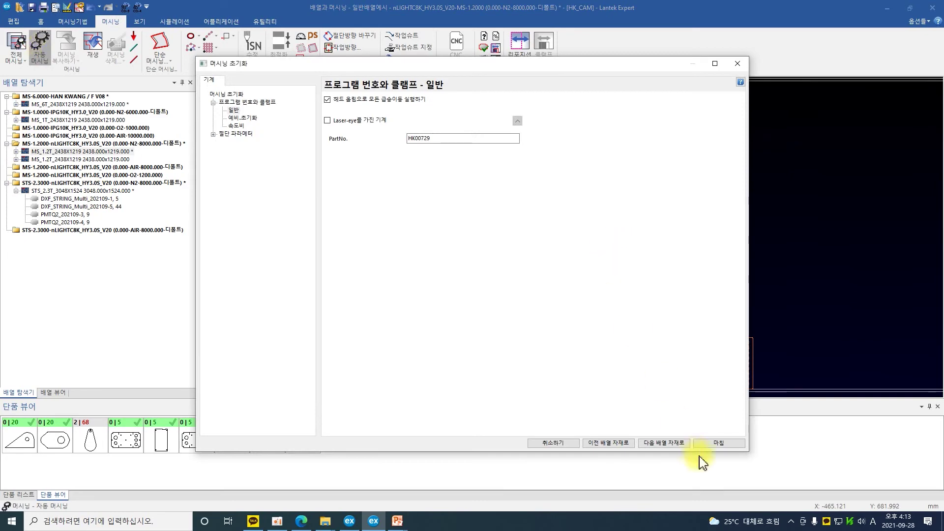
- Complete the automatic machining of the MS_1.2T_2438X1219 sheet and inspect the lead-in of a round hole
{"action": "left_click", "coordinate": [717, 442]}
{"action": "scroll", "coordinate": [582, 238], "scroll_direction": "up", "scroll_amount": 10}
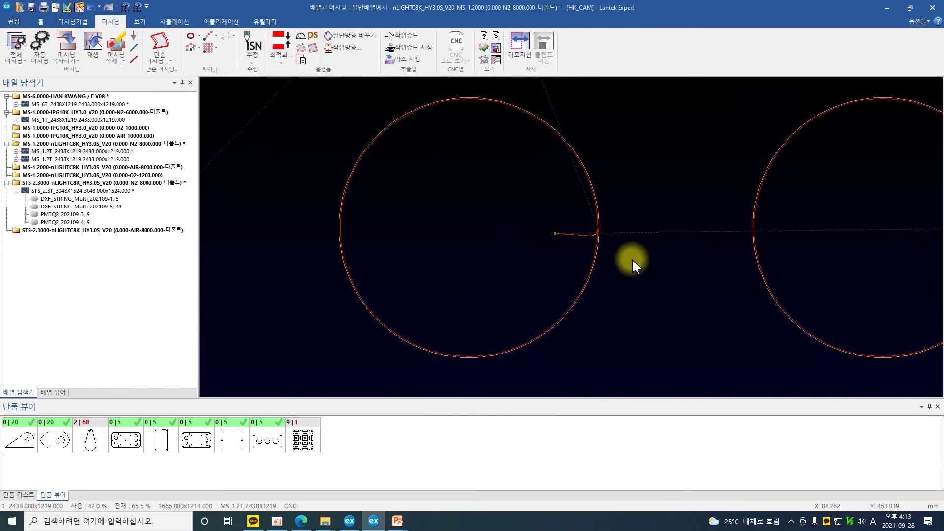
- Switch to the manufacturing order window and open the material-thickness data table (재질-두께별 입력데이터) of the nLIGHTC8K_HY3.0S_V20 machine
{"action": "left_click", "coordinate": [350, 521]}
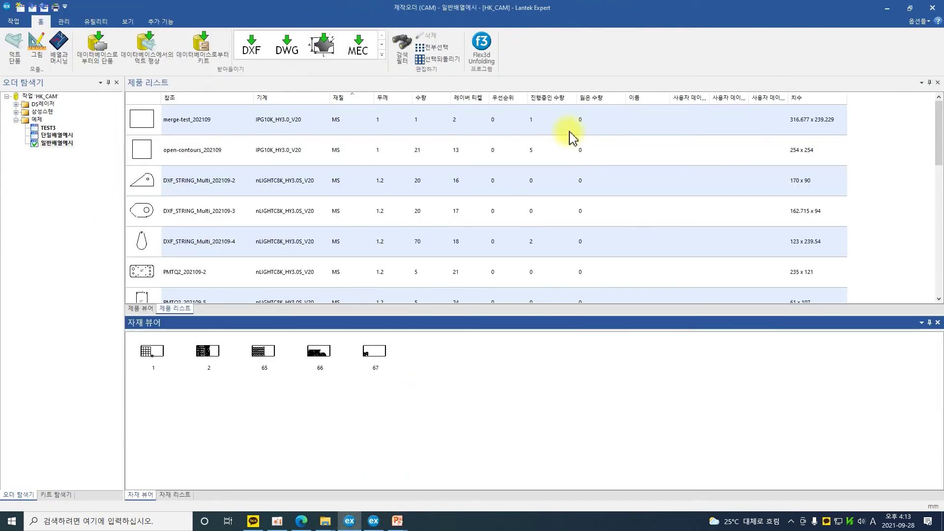
{"action": "left_click", "coordinate": [64, 22]}
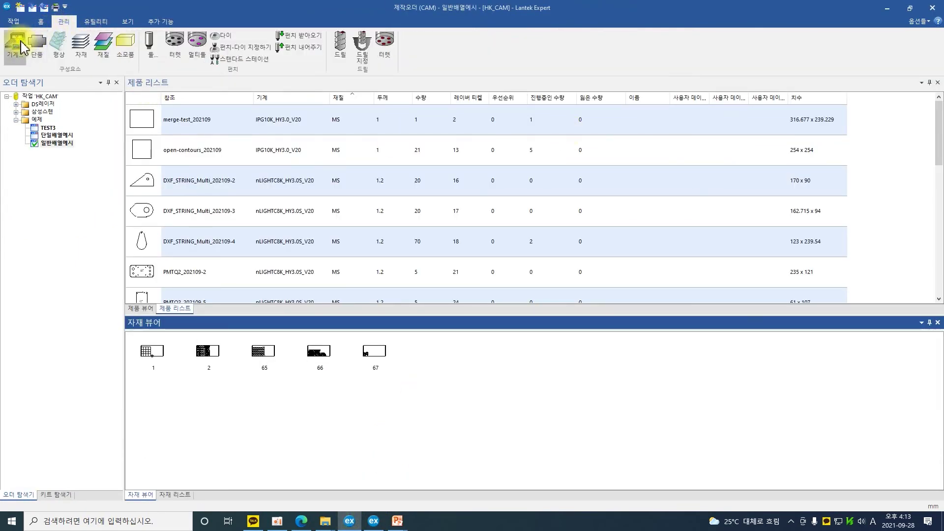
{"action": "left_click", "coordinate": [14, 44]}
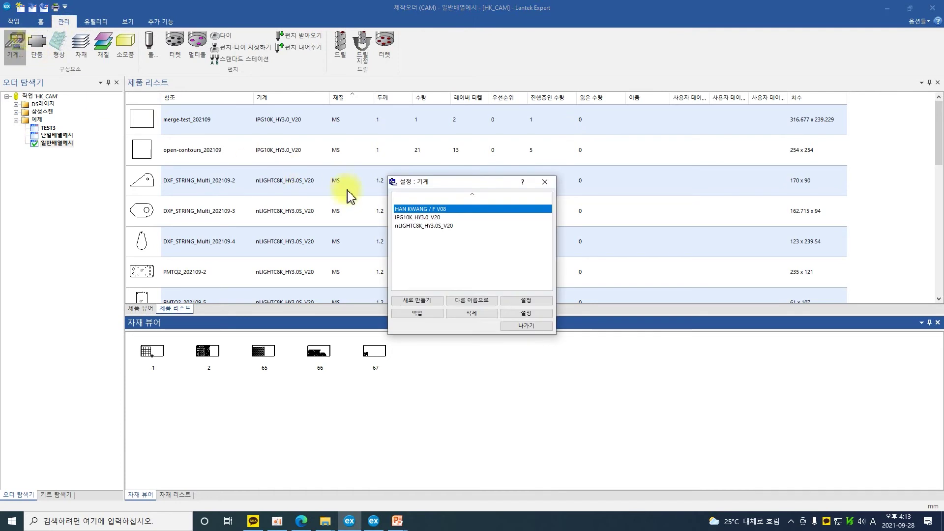
{"action": "double_click", "coordinate": [418, 226]}
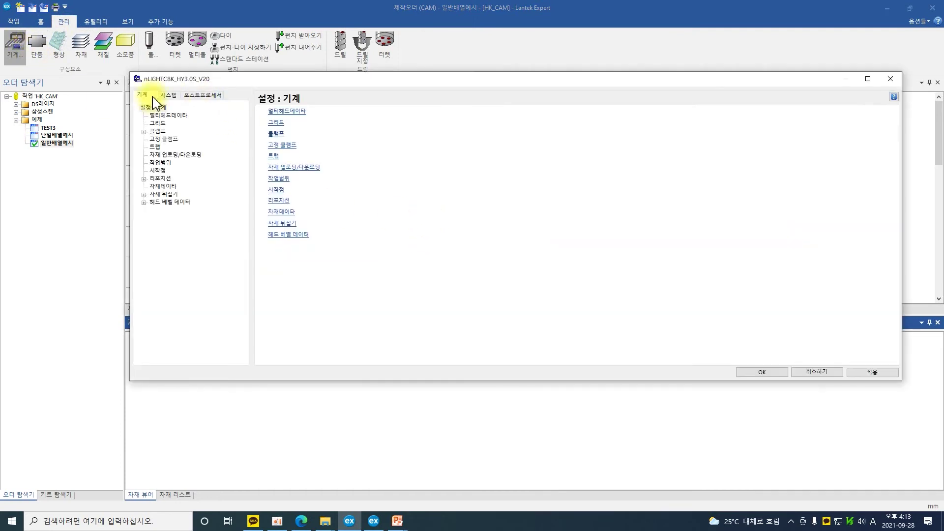
{"action": "left_click", "coordinate": [168, 97]}
{"action": "left_click", "coordinate": [190, 155]}
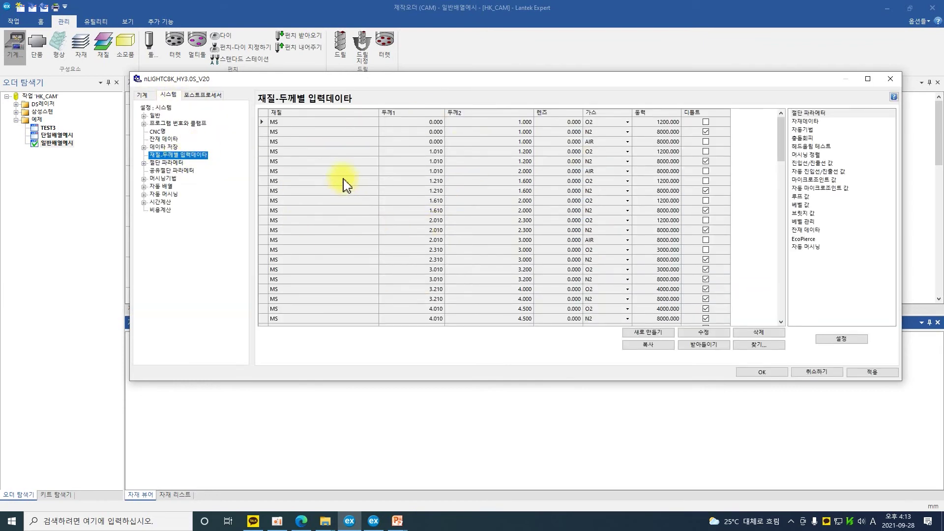
{"action": "left_click_drag", "start_coordinate": [420, 84], "coordinate": [402, 96]}
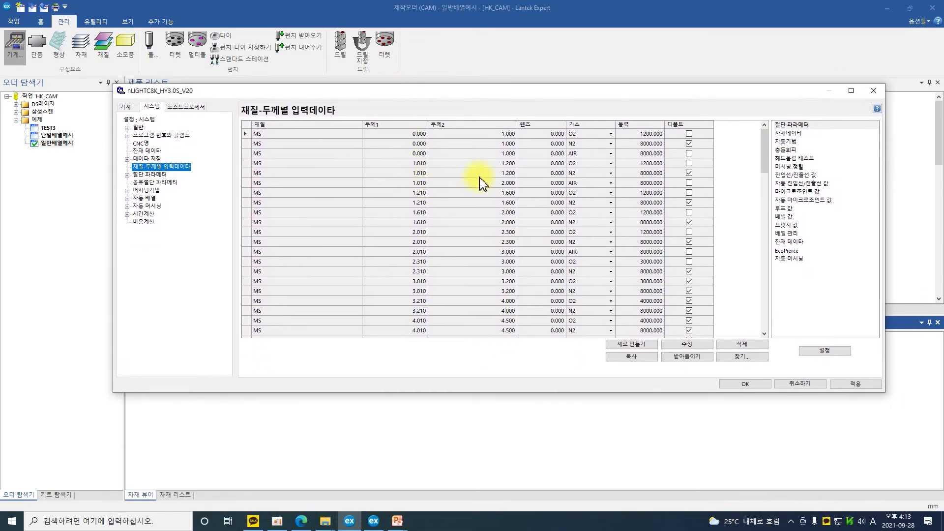
- Open the automatic lead-in/lead-out values for the MS, 1.010–1.200 thickness, N2 entry and examine the hole side settings
{"action": "left_click", "coordinate": [406, 165]}
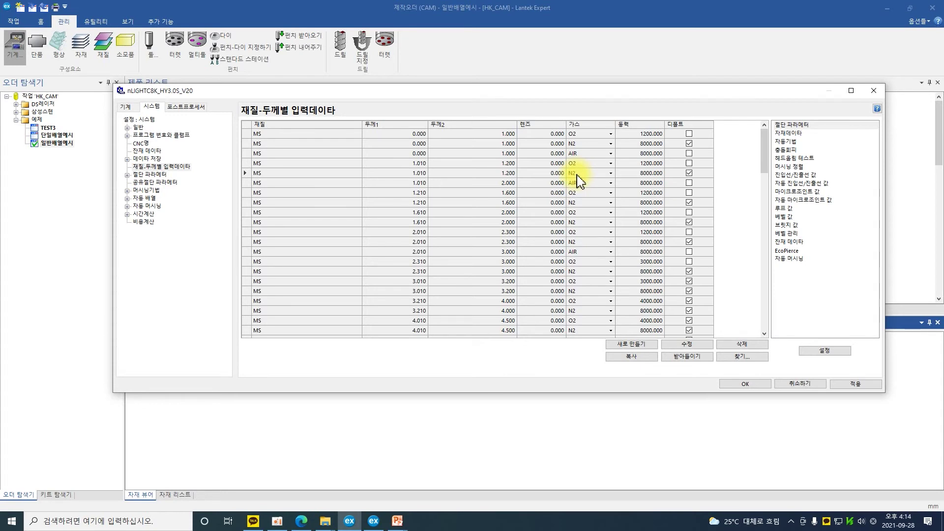
{"action": "double_click", "coordinate": [800, 184]}
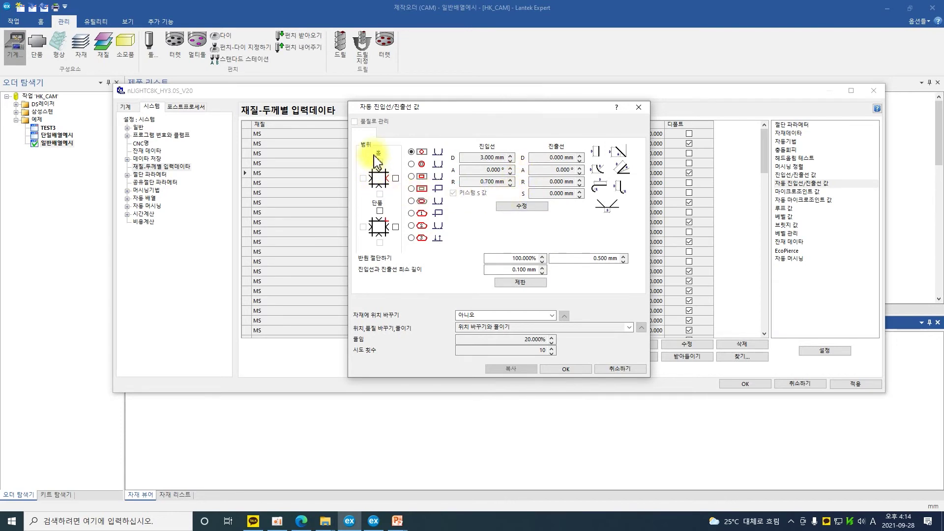
{"action": "left_click", "coordinate": [395, 178]}
{"action": "left_click", "coordinate": [395, 178]}
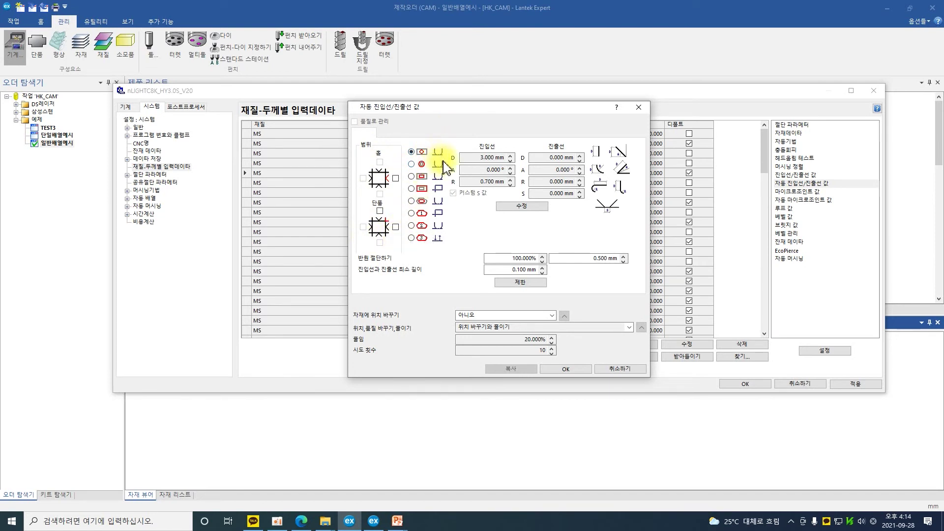
- Try the straight lead-in/lead-out shape for the first contour type in the automatic lead values
{"action": "left_click", "coordinate": [521, 206]}
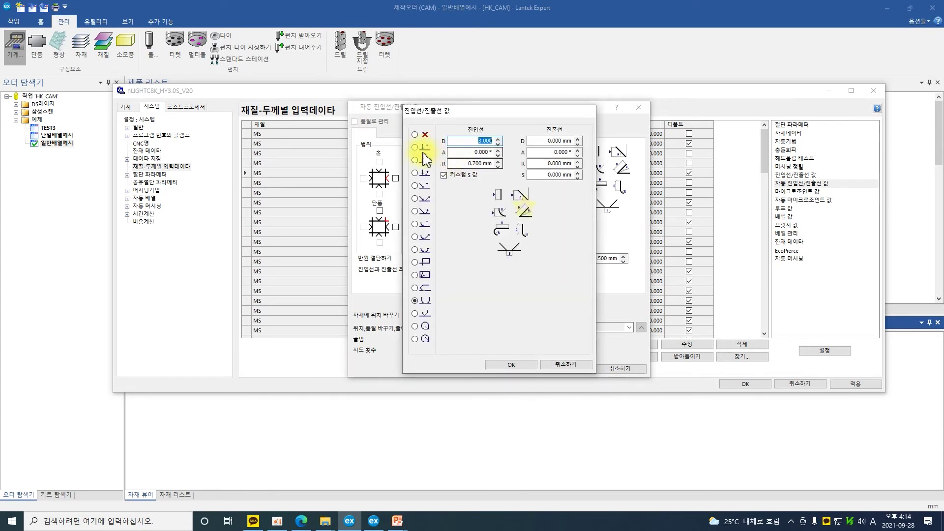
{"action": "left_click", "coordinate": [415, 147]}
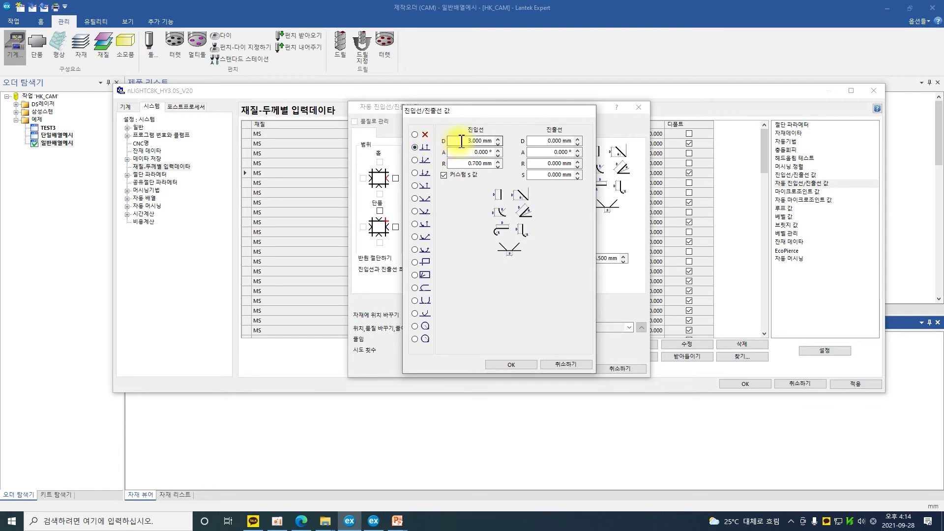
{"action": "left_click", "coordinate": [512, 366]}
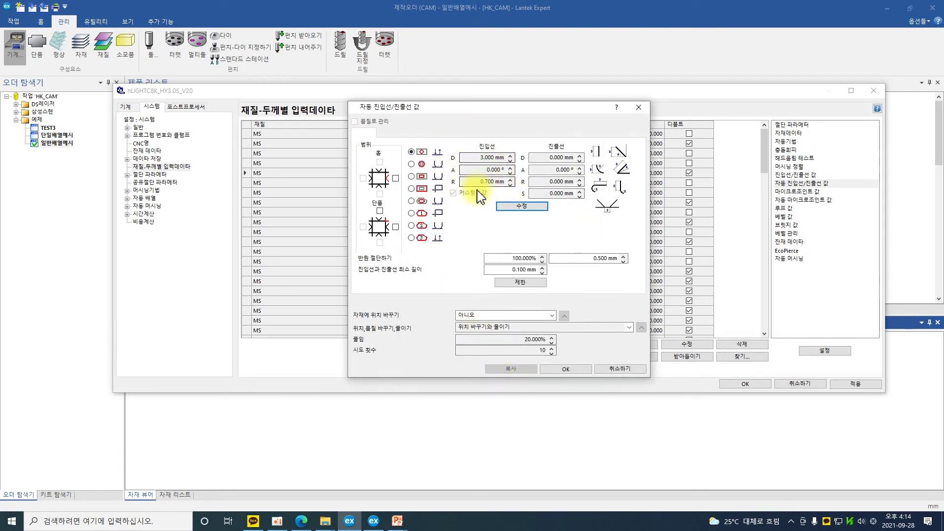
- Try positioning leads by cutting order (절단 순서에 따라) with another position/quality option, discard the changes and close the machine settings
{"action": "left_click", "coordinate": [526, 316]}
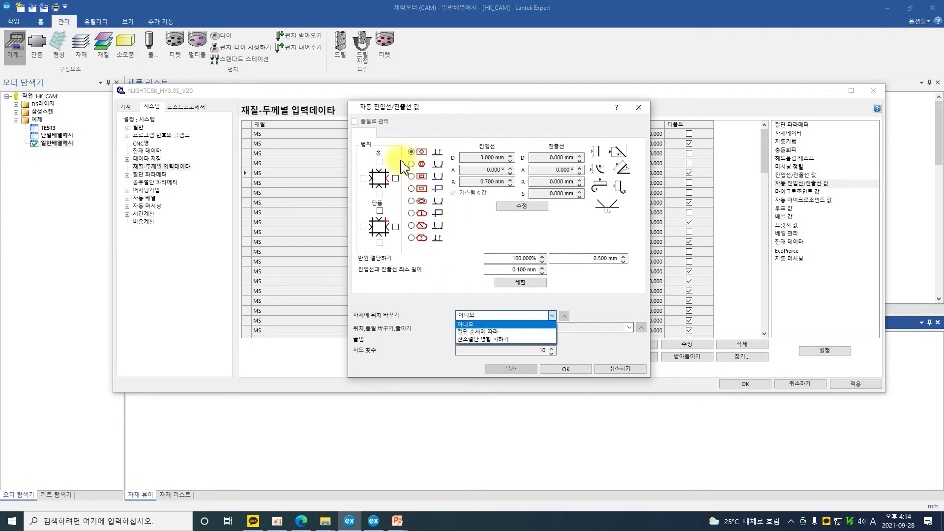
{"action": "left_click", "coordinate": [472, 332]}
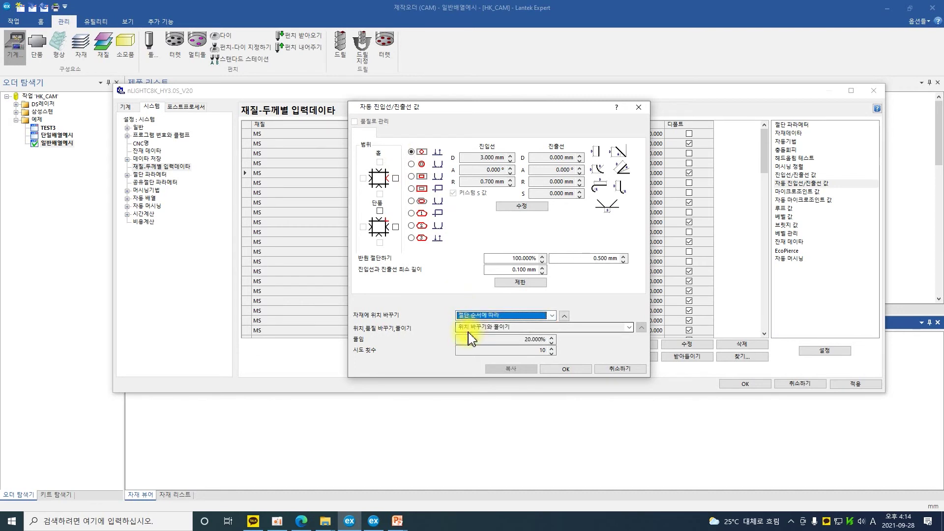
{"action": "left_click", "coordinate": [520, 338]}
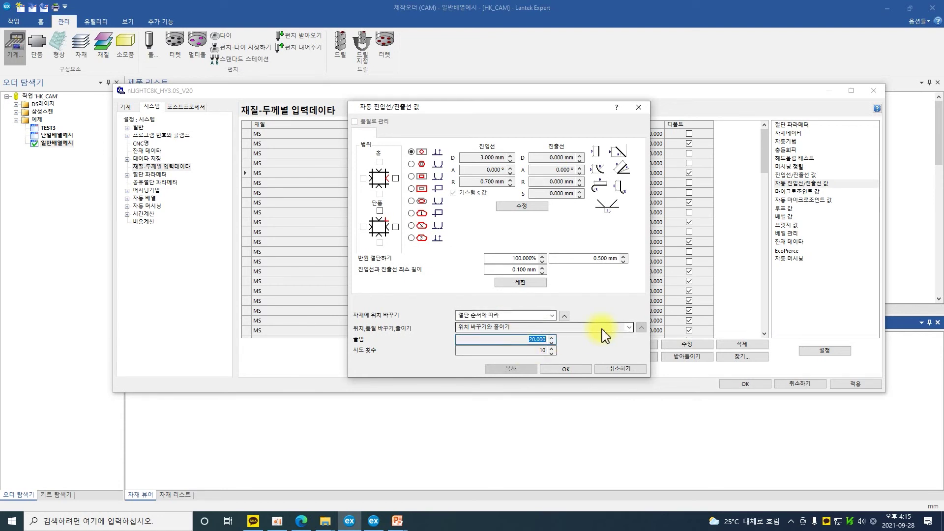
{"action": "left_click", "coordinate": [604, 328]}
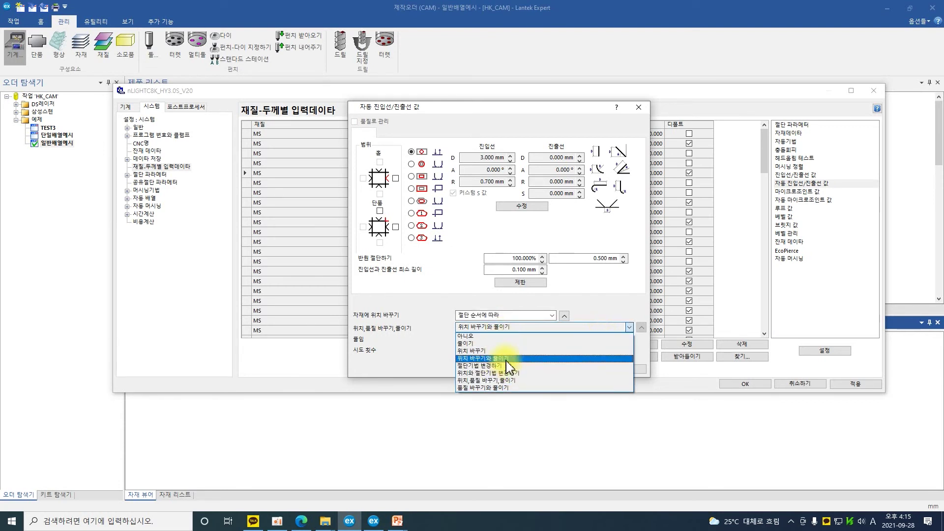
{"action": "left_click", "coordinate": [510, 376]}
{"action": "scroll", "coordinate": [516, 326], "scroll_direction": "up", "scroll_amount": 1}
{"action": "left_click", "coordinate": [612, 369]}
{"action": "left_click", "coordinate": [854, 387]}
{"action": "left_click", "coordinate": [726, 384]}
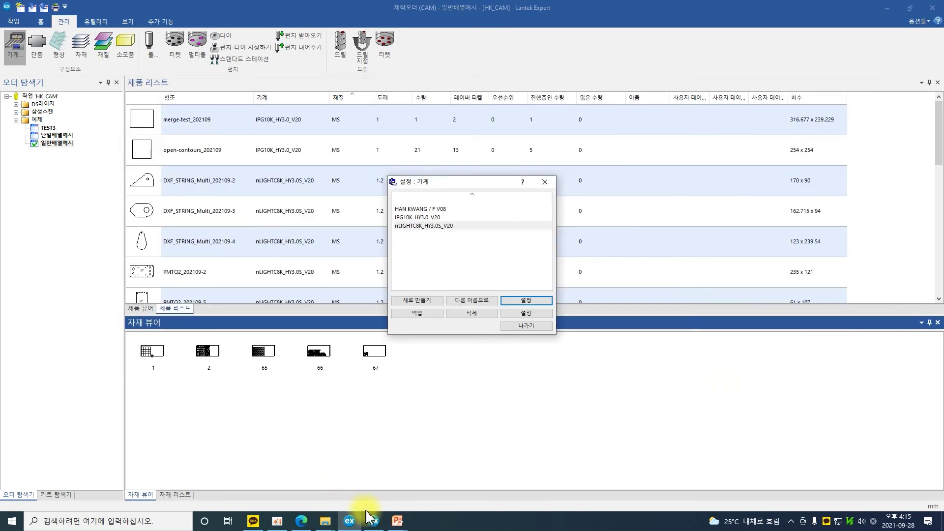
- Return to the nesting window and confirm its automatic lead-in/lead-out parameters with the option 위치 바꾸기와 줄이기
{"action": "left_click", "coordinate": [375, 521]}
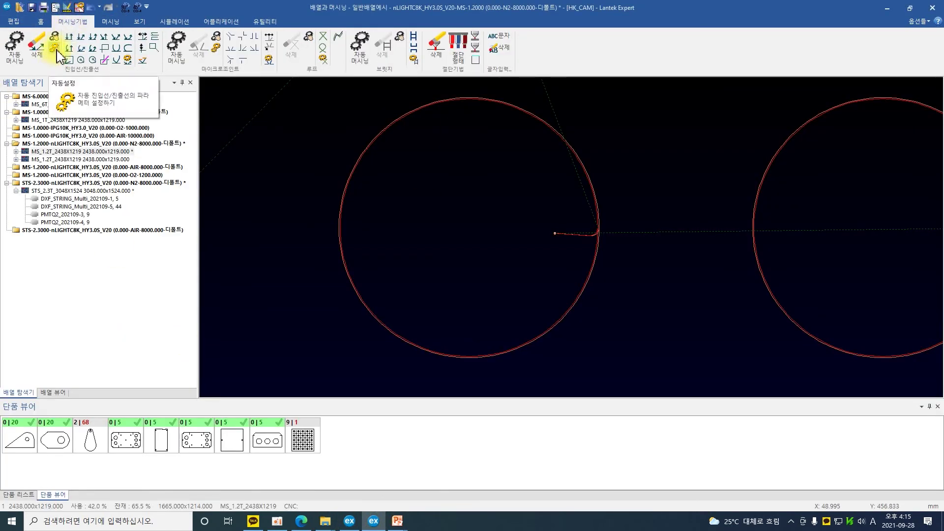
{"action": "left_click", "coordinate": [54, 48]}
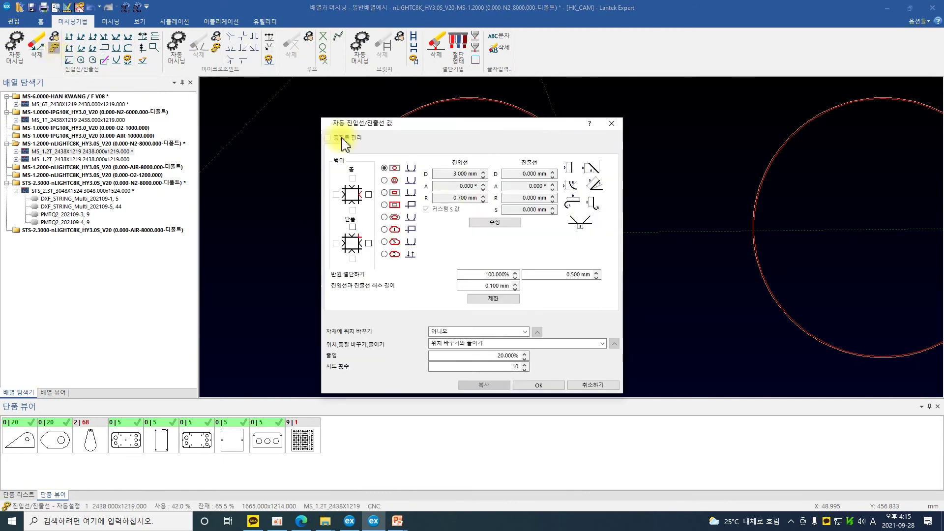
{"action": "left_click", "coordinate": [511, 343]}
{"action": "left_click", "coordinate": [492, 368]}
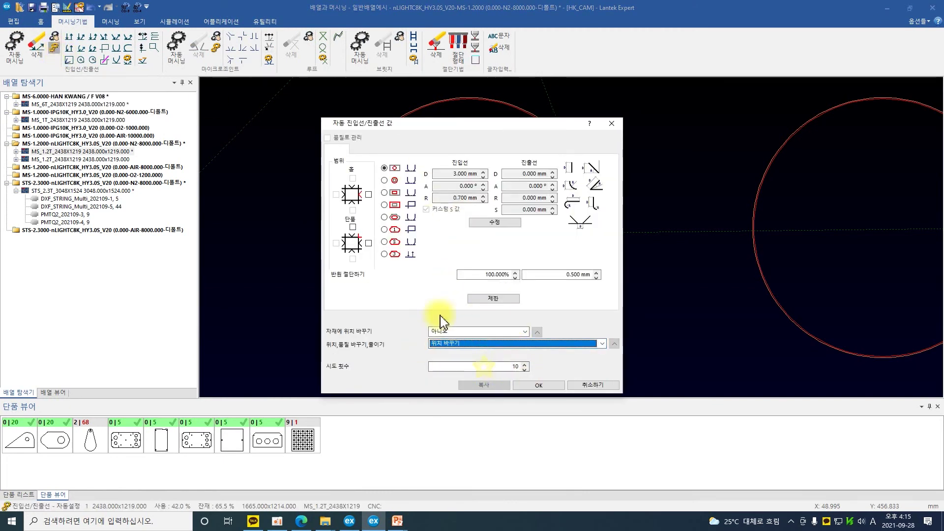
{"action": "left_click", "coordinate": [457, 345]}
{"action": "left_click", "coordinate": [460, 370]}
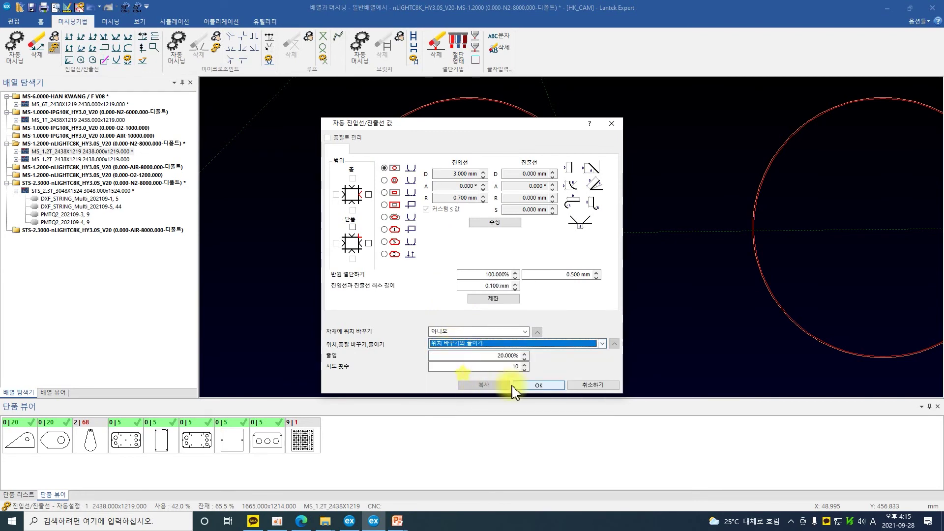
{"action": "left_click", "coordinate": [538, 385]}
- Display the MS_1T_2438X1219 sheet of the IPG10K_HY3.0_V20 machine and open its LANTEK part for editing
{"action": "scroll", "coordinate": [571, 236], "scroll_direction": "down", "scroll_amount": 5}
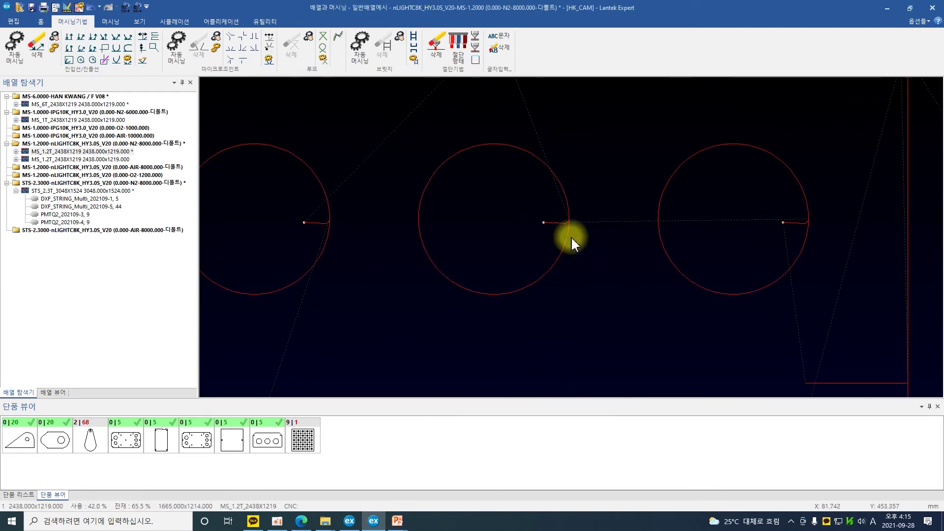
{"action": "scroll", "coordinate": [572, 238], "scroll_direction": "down", "scroll_amount": 3}
{"action": "middle_click_drag", "start_coordinate": [601, 221], "coordinate": [392, 221]}
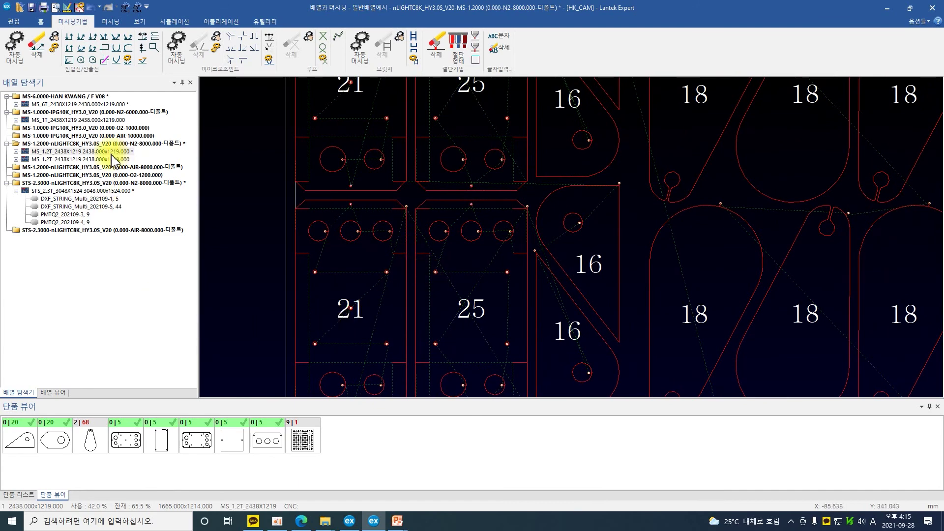
{"action": "double_click", "coordinate": [94, 120]}
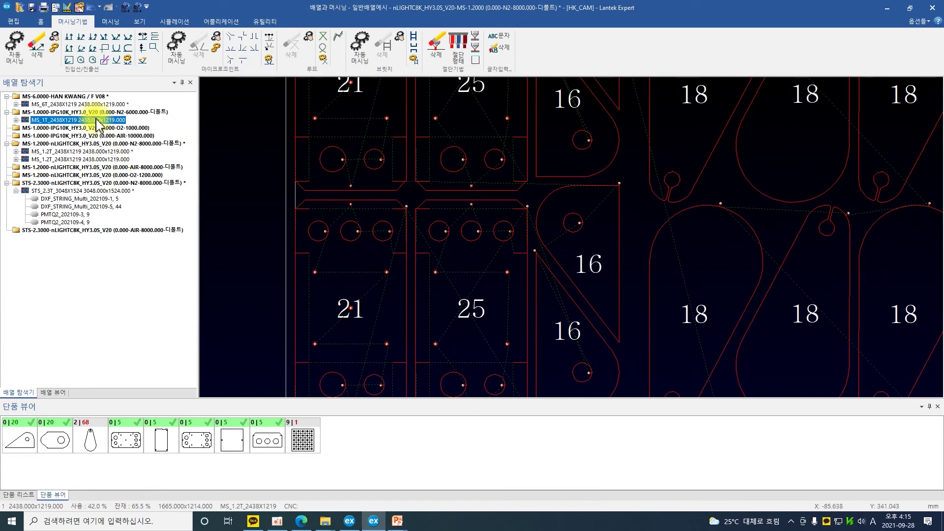
{"action": "scroll", "coordinate": [614, 253], "scroll_direction": "up", "scroll_amount": 6}
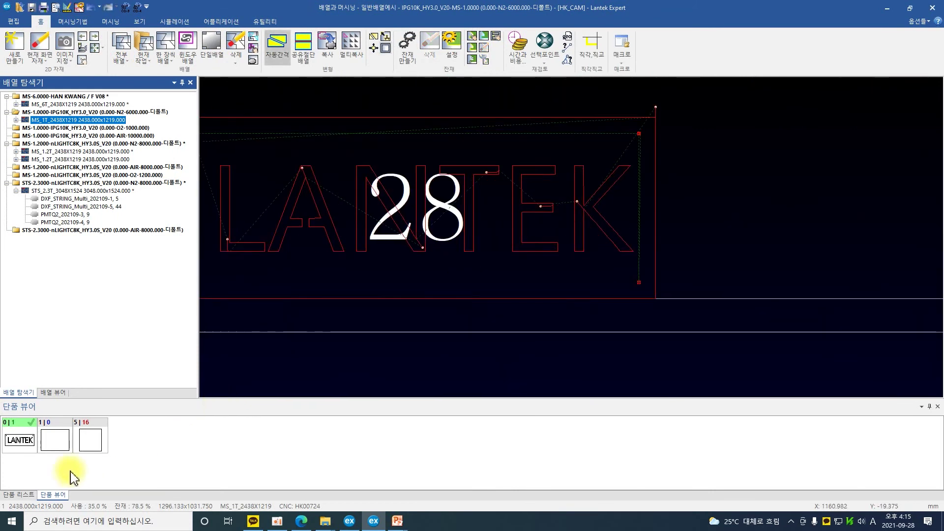
{"action": "right_click", "coordinate": [19, 445]}
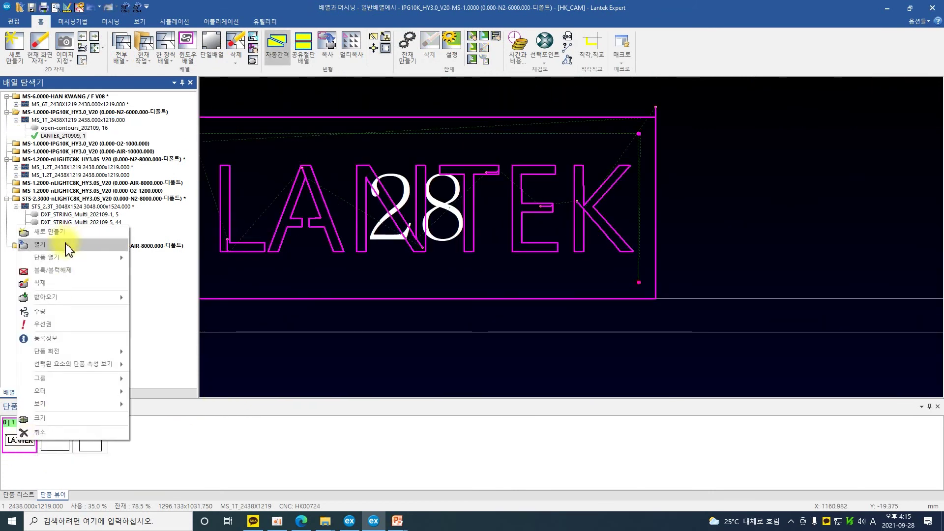
{"action": "left_click", "coordinate": [62, 244]}
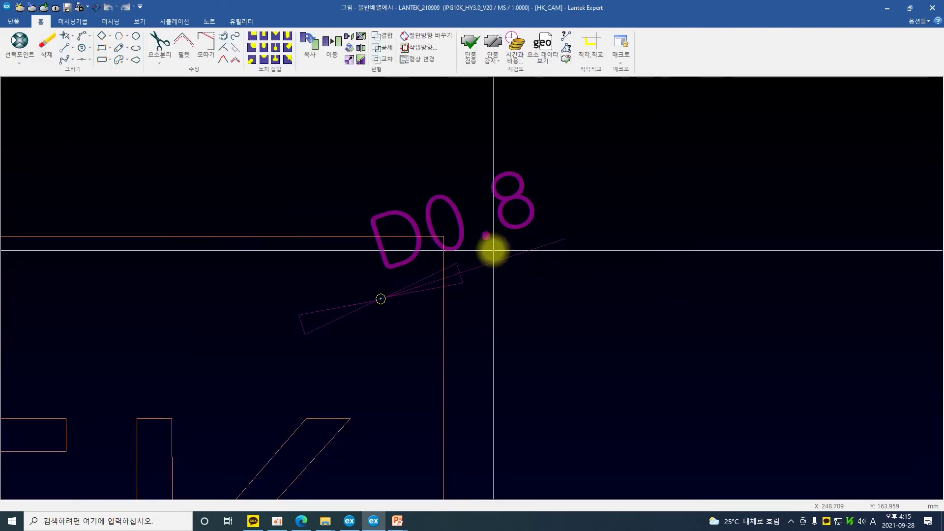
- Add a straight 3 mm lead-in from the top edge of the letter L, pointing inside the letter
{"action": "scroll", "coordinate": [493, 250], "scroll_direction": "down", "scroll_amount": 5}
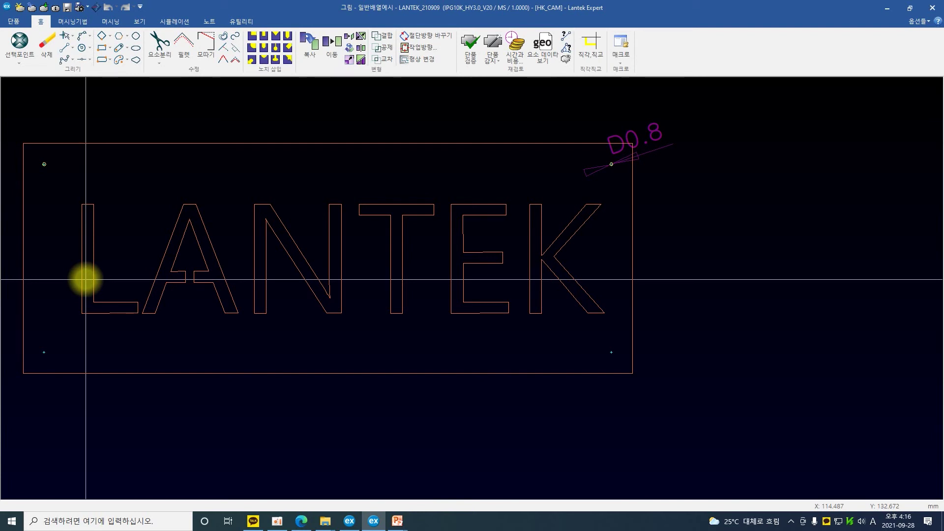
{"action": "left_click", "coordinate": [73, 22]}
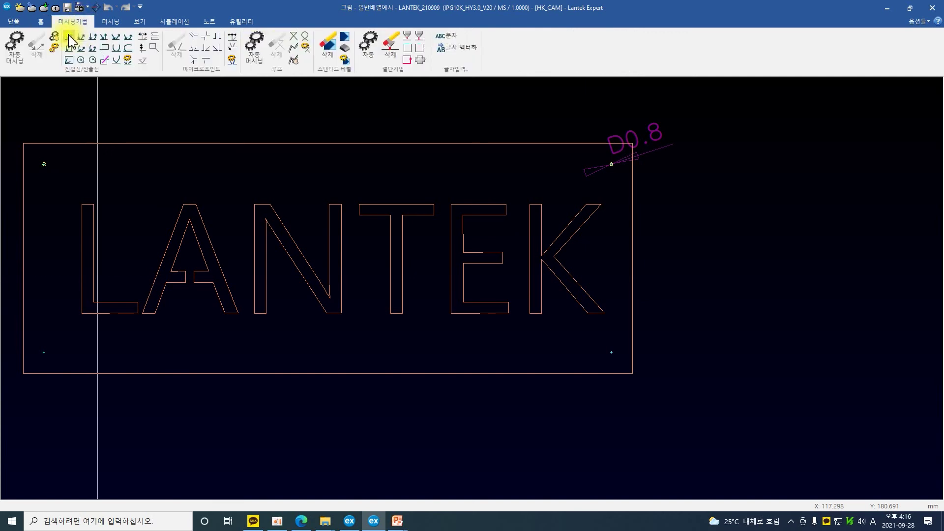
{"action": "left_click", "coordinate": [69, 37]}
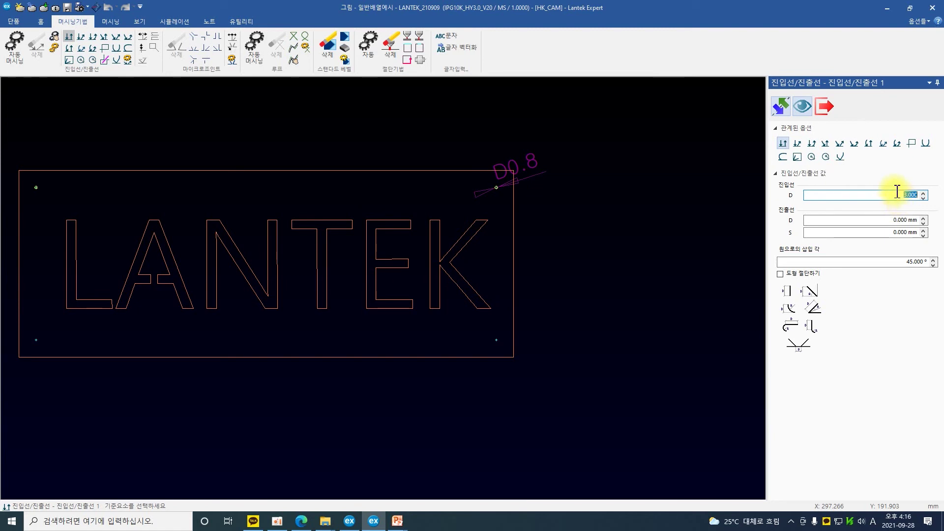
{"action": "scroll", "coordinate": [381, 289], "scroll_direction": "up", "scroll_amount": 6}
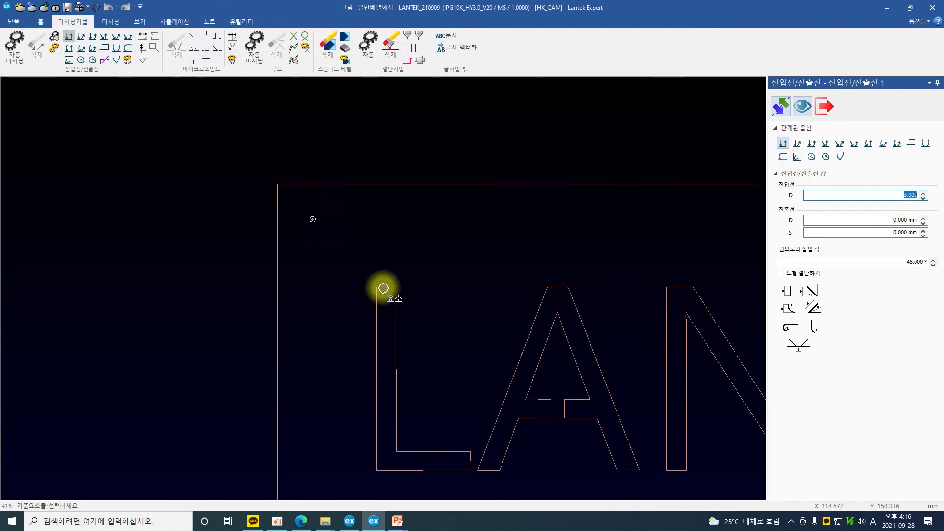
{"action": "left_click", "coordinate": [347, 235]}
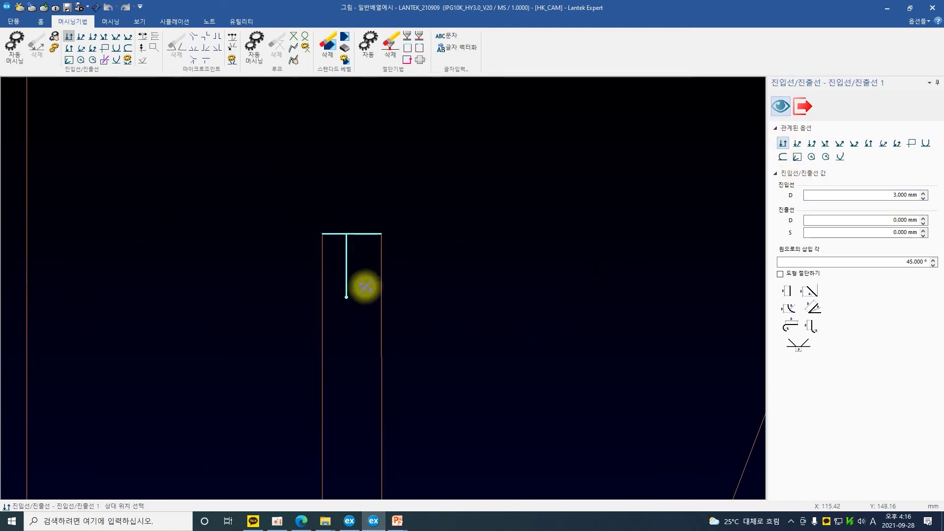
{"action": "left_click", "coordinate": [360, 307]}
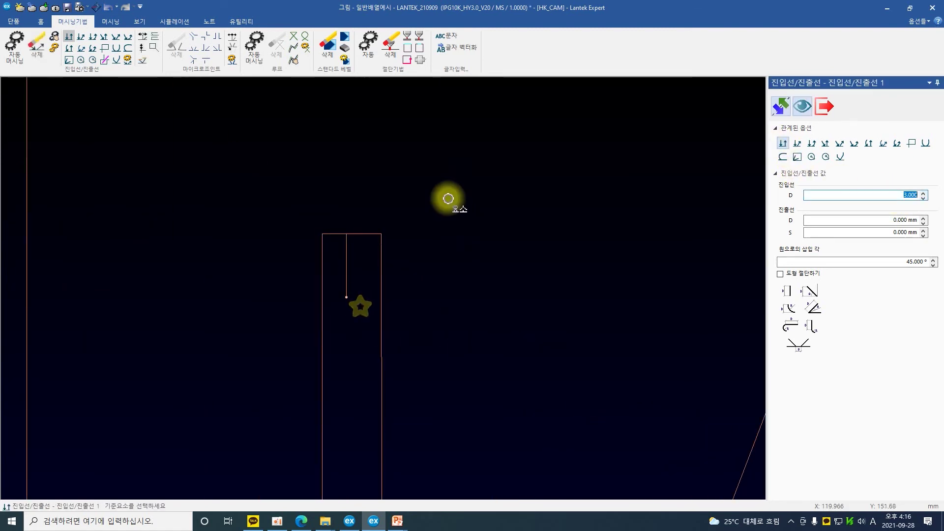
- Add a lead-in with D 2 mm and arc radius R 0.5 mm to the right vertical edge of the gap in the letter A's crossbar
{"action": "left_click", "coordinate": [117, 48]}
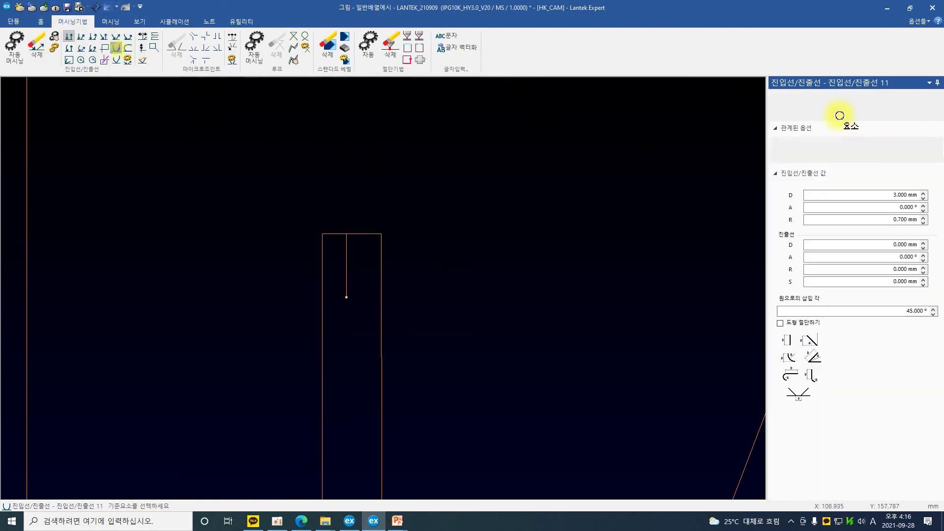
{"action": "left_click", "coordinate": [903, 196]}
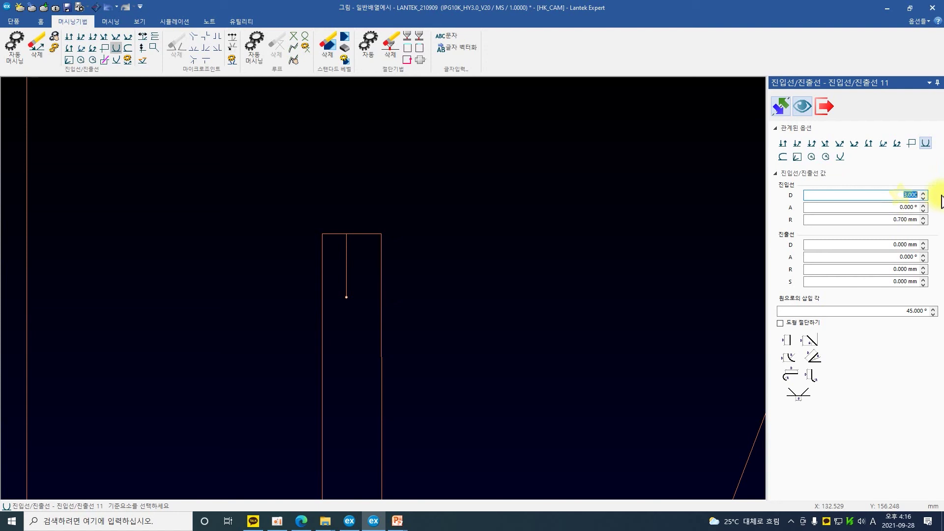
{"action": "type", "text": "2"}
{"action": "left_click", "coordinate": [886, 220]}
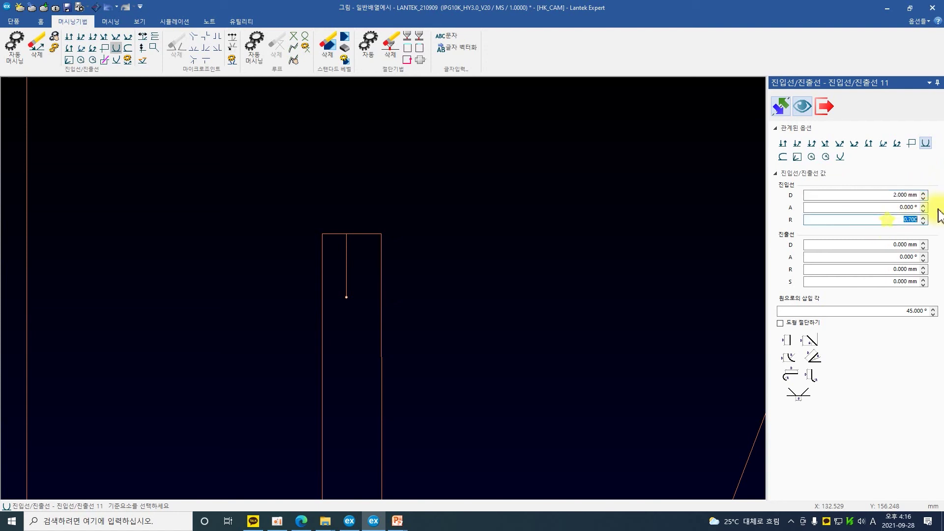
{"action": "type", "text": "0.5"}
{"action": "scroll", "coordinate": [382, 287], "scroll_direction": "down", "scroll_amount": 2}
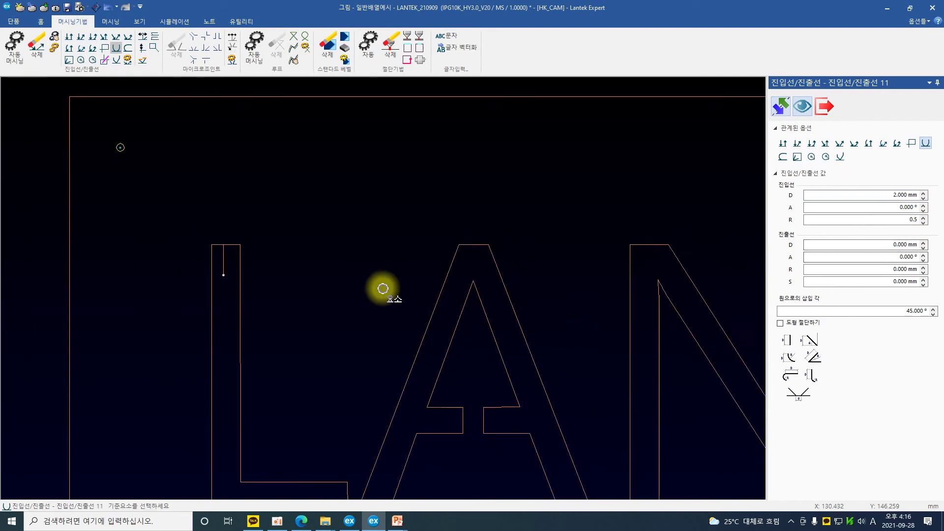
{"action": "scroll", "coordinate": [383, 288], "scroll_direction": "up", "scroll_amount": 2}
{"action": "left_click", "coordinate": [383, 288]}
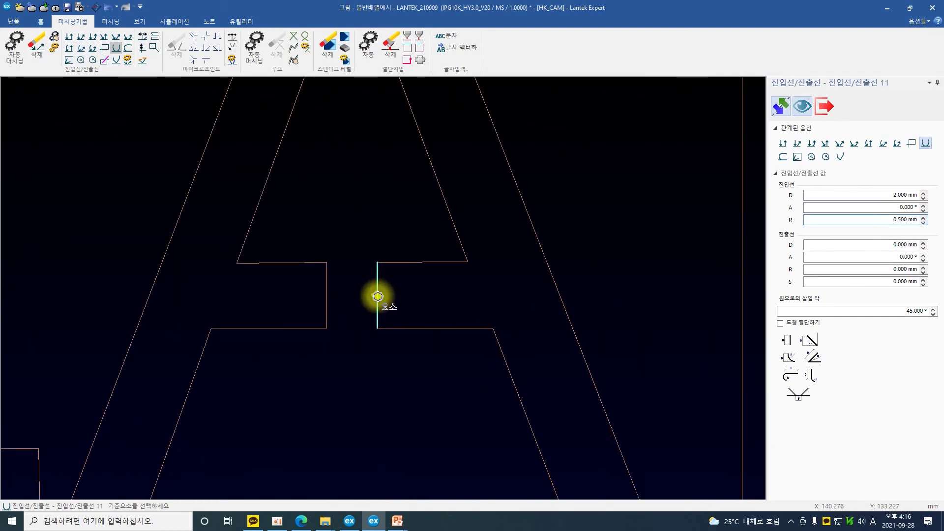
- Try a 3 mm lead-in at a 45° angle on the top edge of the letter N
{"action": "scroll", "coordinate": [383, 288], "scroll_direction": "down", "scroll_amount": 2}
{"action": "middle_click_drag", "start_coordinate": [455, 328], "coordinate": [366, 303]}
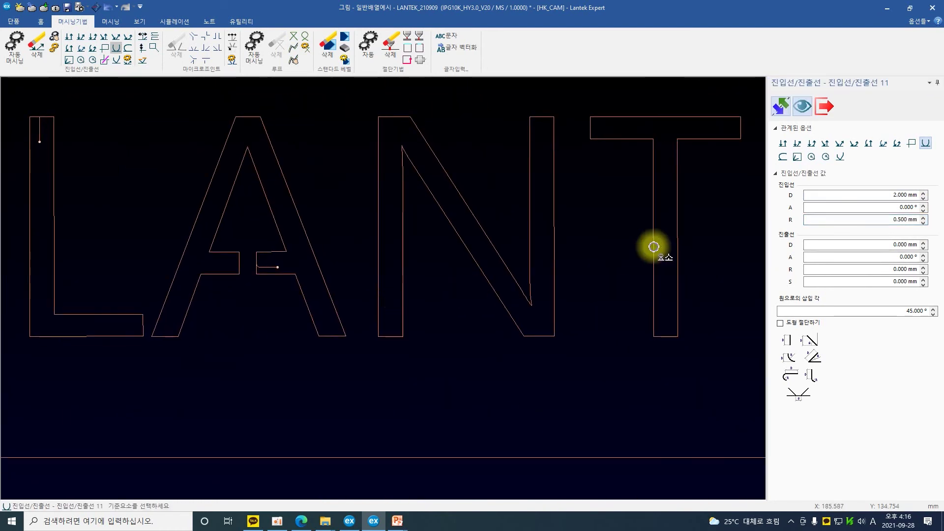
{"action": "left_click", "coordinate": [830, 145]}
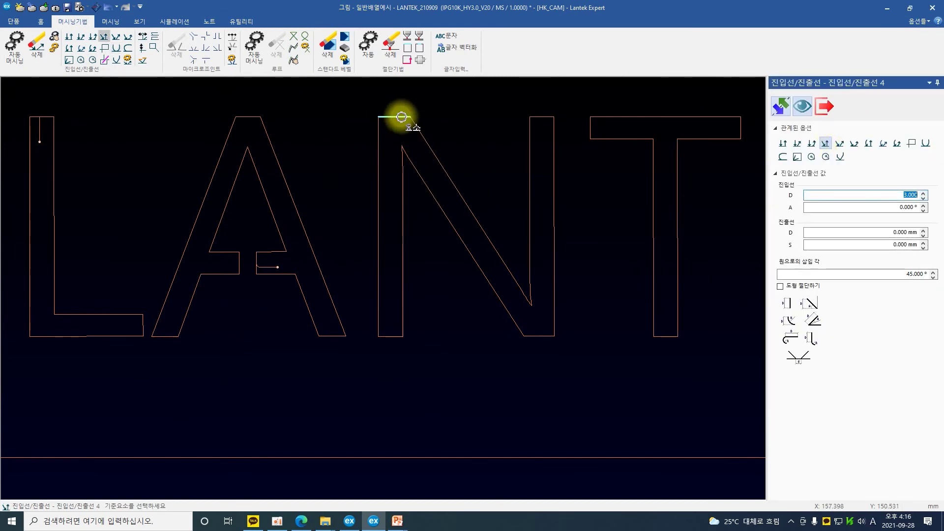
{"action": "left_click", "coordinate": [401, 117]}
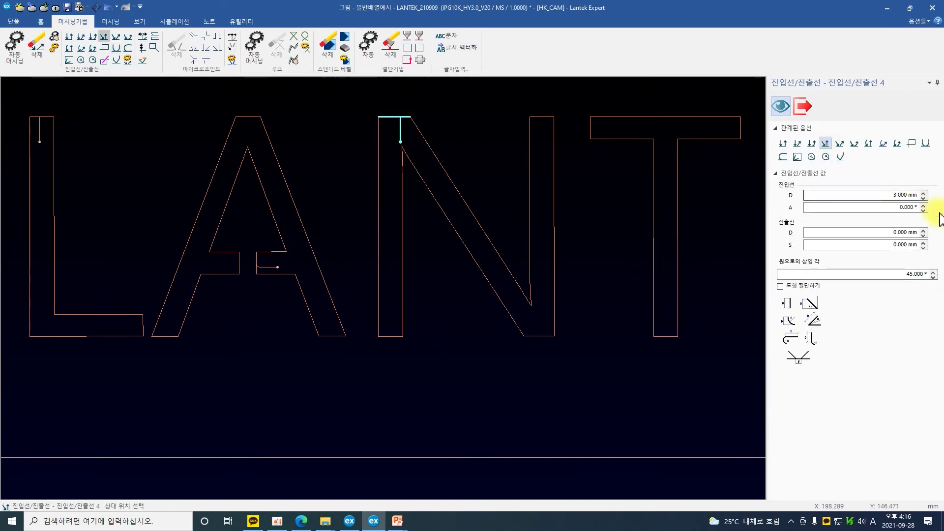
{"action": "left_click", "coordinate": [891, 203]}
{"action": "double_click", "coordinate": [892, 203]}
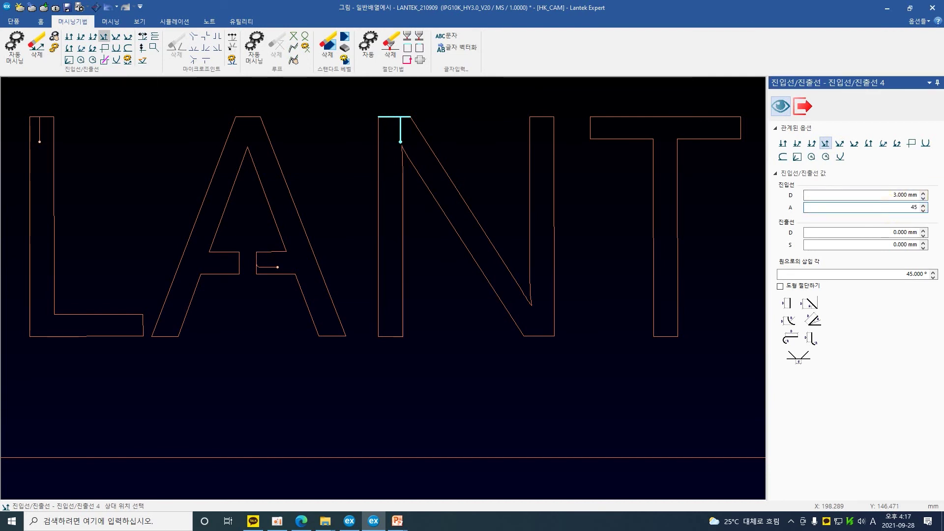
{"action": "left_click", "coordinate": [392, 129]}
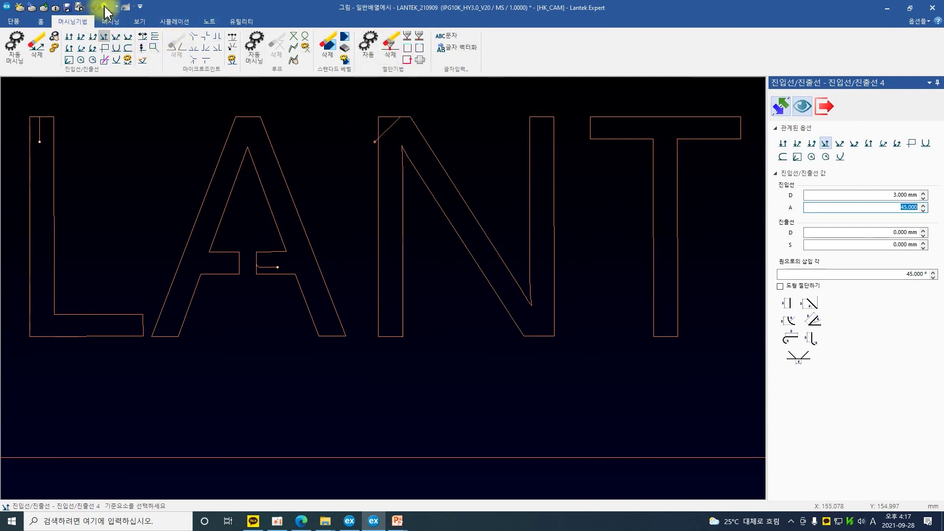
- Add straight 3 mm lead-ins from the top edges of the letters N and T, pointing inside the letters
{"action": "left_click", "coordinate": [782, 143]}
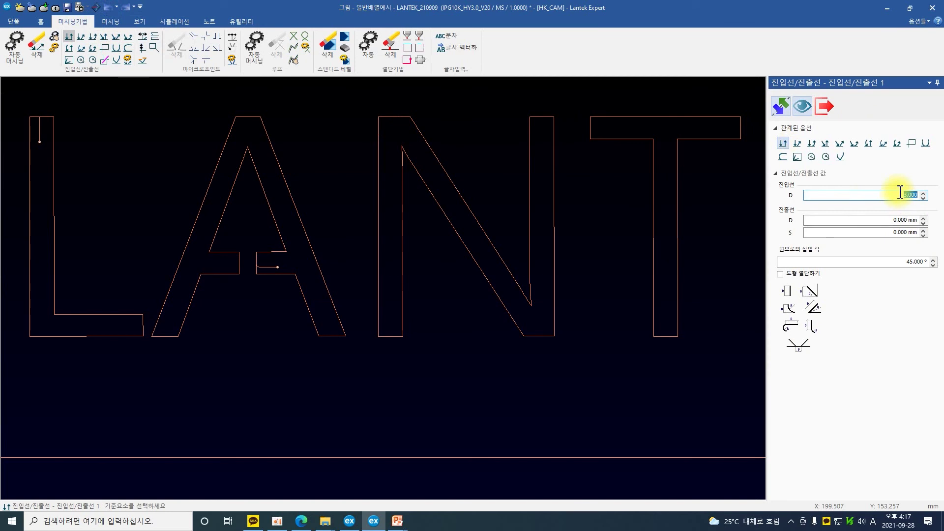
{"action": "left_click", "coordinate": [389, 117]}
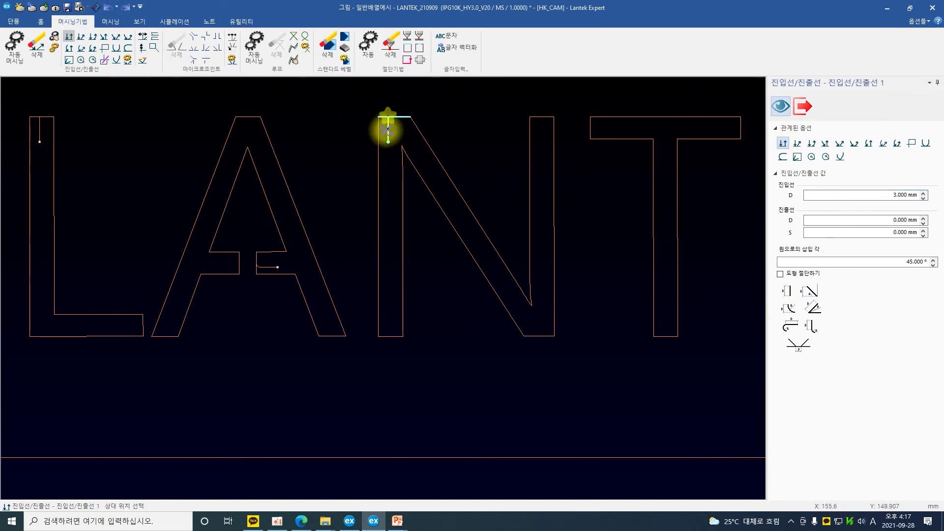
{"action": "left_click", "coordinate": [388, 140]}
{"action": "left_click", "coordinate": [665, 121]}
{"action": "left_click", "coordinate": [664, 128]}
- Add straight 3 mm lead-ins inside the letters E and K, at E's upper arm end and K's stem top
{"action": "scroll", "coordinate": [383, 288], "scroll_direction": "down", "scroll_amount": 4}
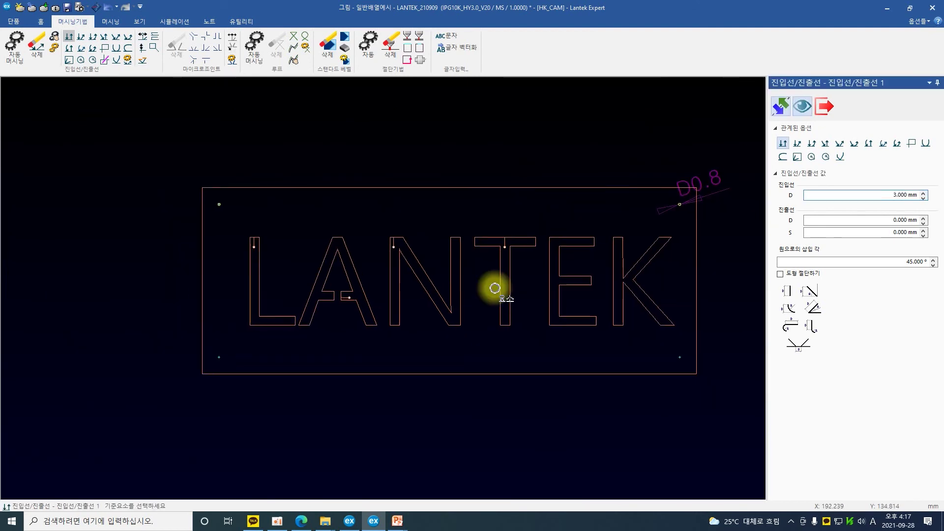
{"action": "scroll", "coordinate": [379, 289], "scroll_direction": "up", "scroll_amount": 4}
{"action": "left_click", "coordinate": [435, 235]}
{"action": "left_click", "coordinate": [427, 241]}
{"action": "scroll", "coordinate": [383, 289], "scroll_direction": "down", "scroll_amount": 4}
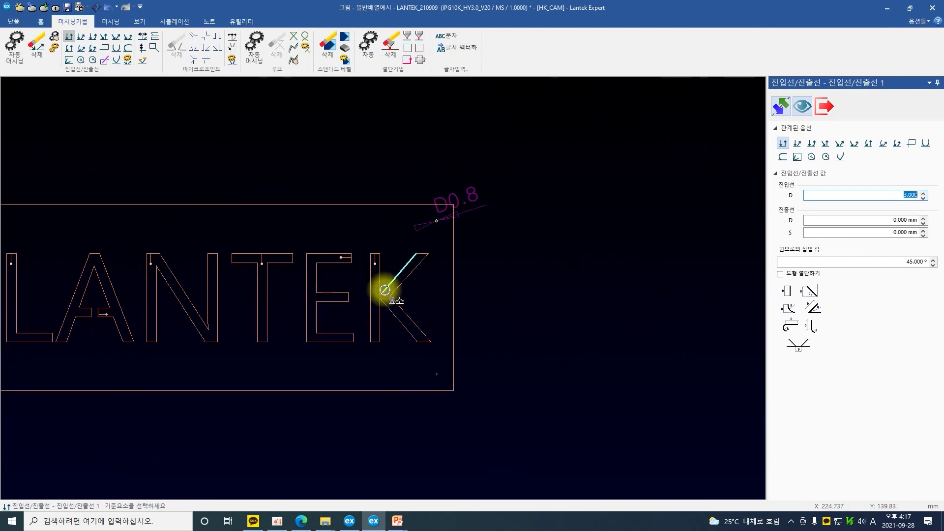
- Add a 3 mm corner lead-in at the lower-left corner of the part's outer rectangle, pointing outside the contour
{"action": "middle_click_drag", "start_coordinate": [463, 317], "coordinate": [454, 271]}
{"action": "left_click", "coordinate": [911, 143]}
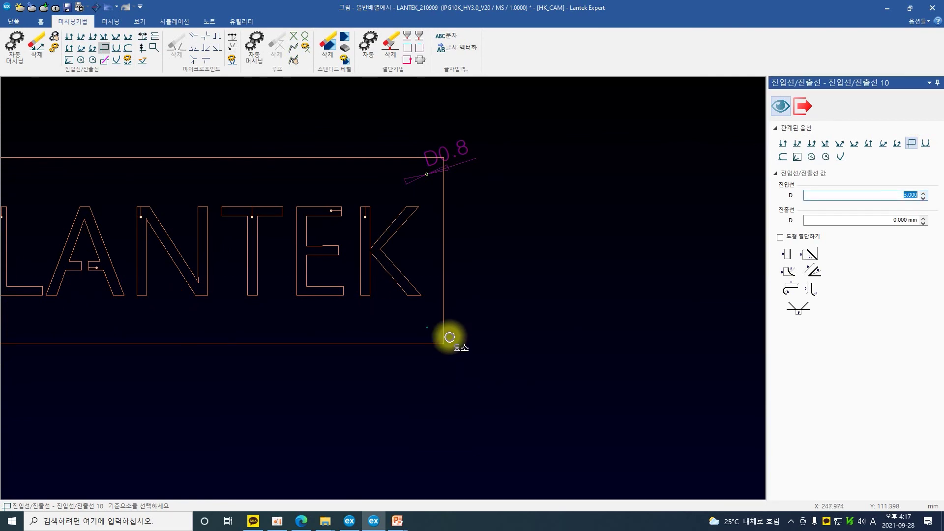
{"action": "scroll", "coordinate": [379, 291], "scroll_direction": "down", "scroll_amount": 3}
{"action": "scroll", "coordinate": [381, 287], "scroll_direction": "up", "scroll_amount": 6}
{"action": "scroll", "coordinate": [382, 287], "scroll_direction": "down", "scroll_amount": 3}
{"action": "scroll", "coordinate": [362, 276], "scroll_direction": "down", "scroll_amount": 2}
{"action": "scroll", "coordinate": [381, 287], "scroll_direction": "up", "scroll_amount": 2}
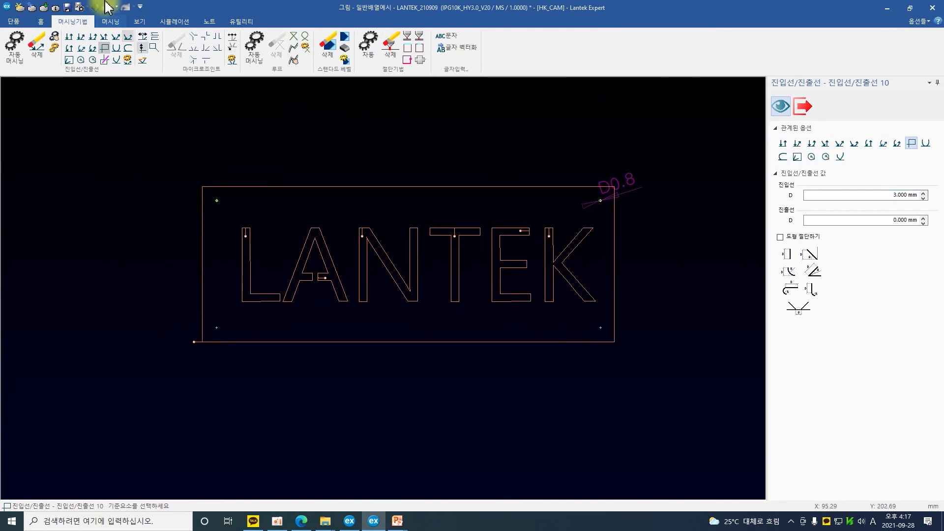
- Return from the part to the nesting window and inspect the leads of the nested LANTEK part
{"action": "left_click", "coordinate": [74, 8]}
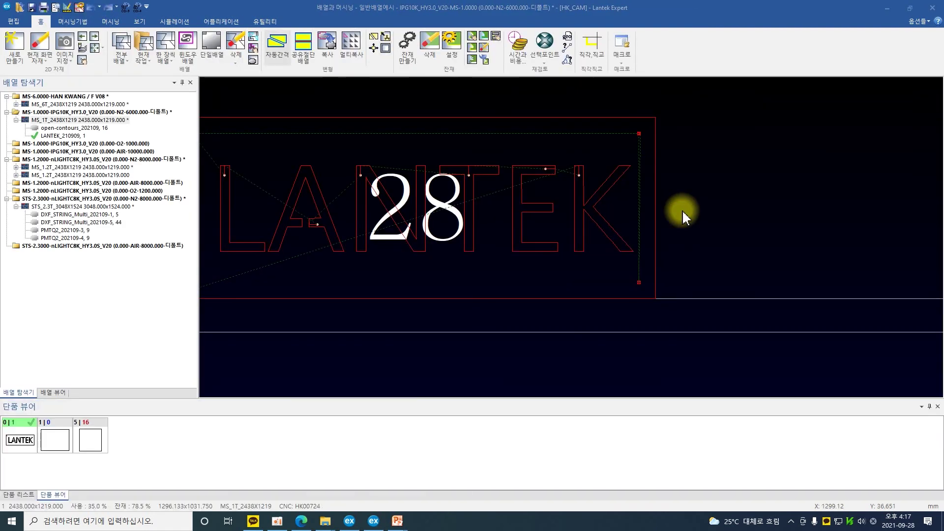
{"action": "middle_click_drag", "start_coordinate": [455, 222], "coordinate": [526, 238]}
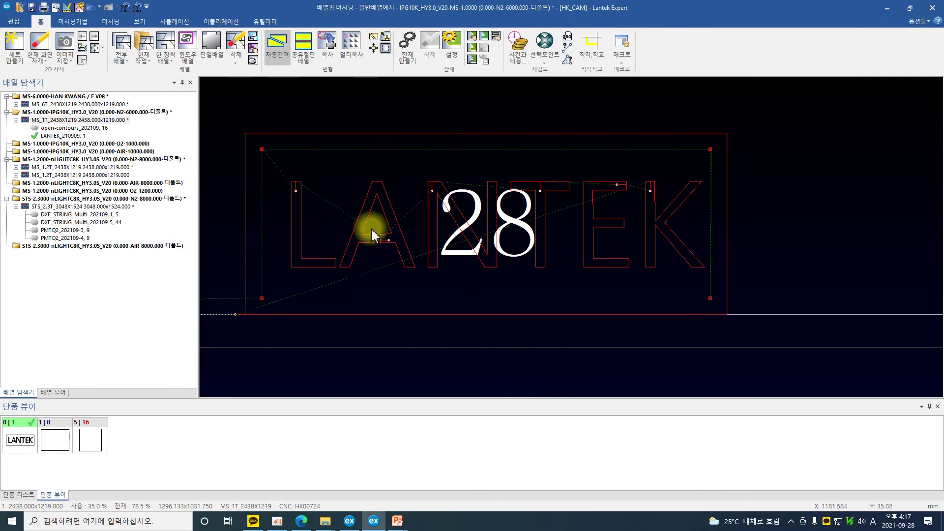
{"action": "scroll", "coordinate": [454, 185], "scroll_direction": "up", "scroll_amount": 5}
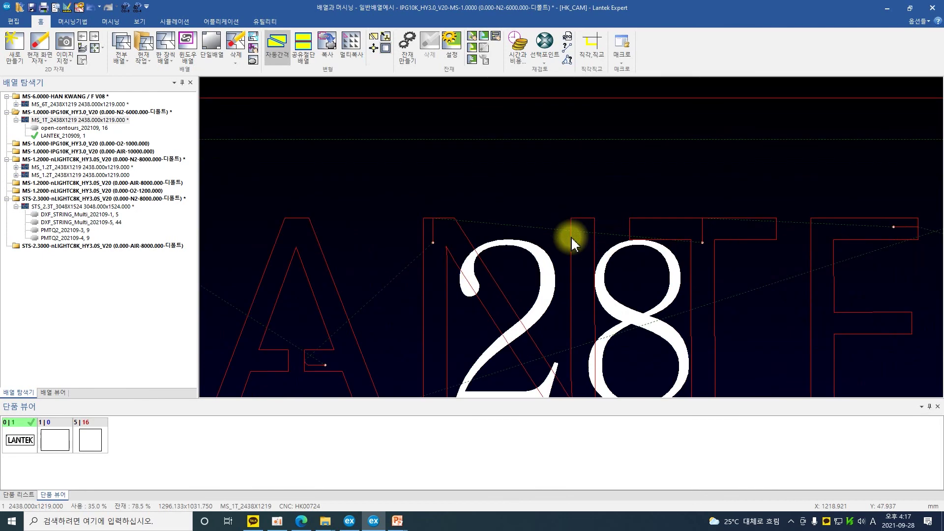
- Move the start point of the nested letter N's lead-in outside the letter, to the left of its stem
{"action": "left_click", "coordinate": [74, 22]}
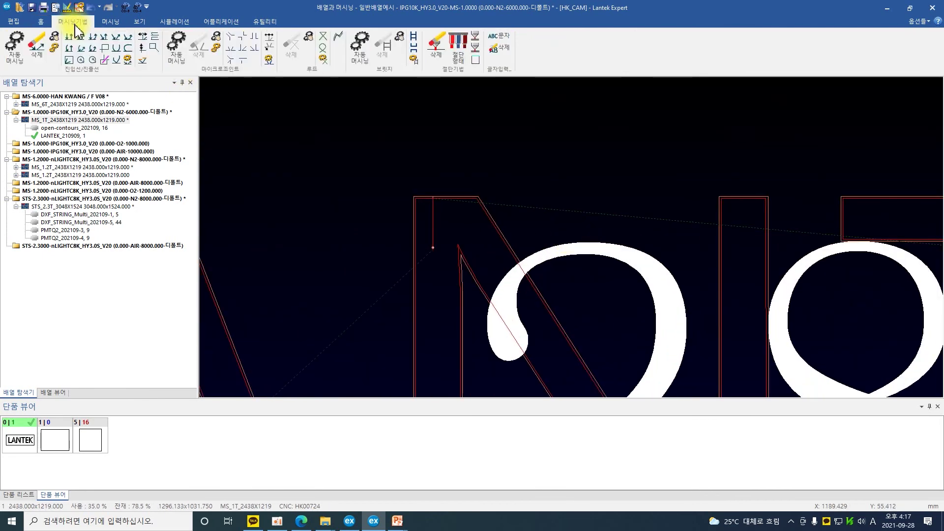
{"action": "left_click", "coordinate": [142, 36]}
{"action": "scroll", "coordinate": [459, 237], "scroll_direction": "up", "scroll_amount": 2}
{"action": "left_click", "coordinate": [503, 248]}
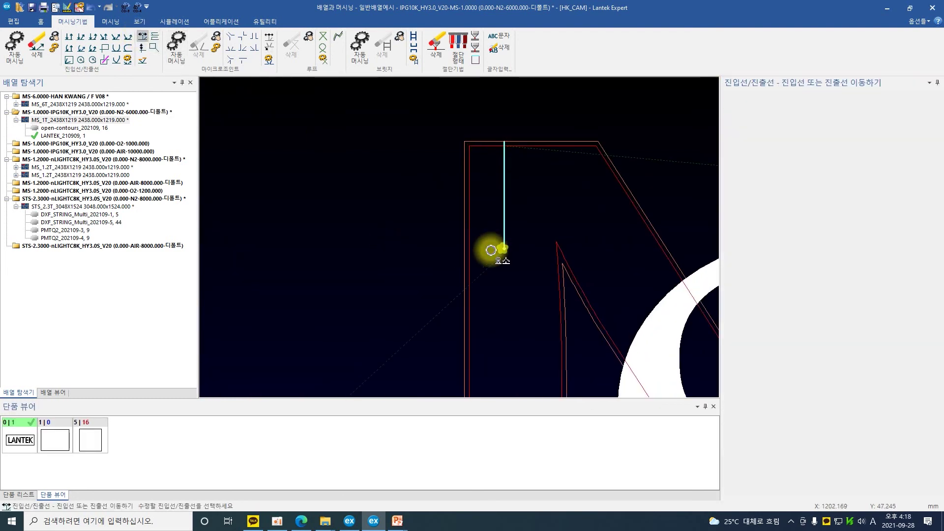
{"action": "left_click", "coordinate": [384, 250]}
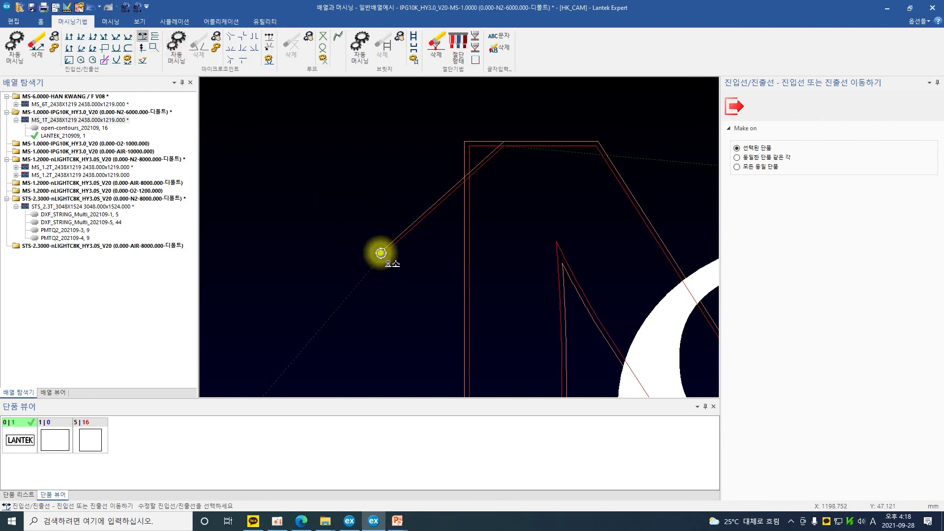
- Try the start point of the letter N's lead-in at several other positions inside and above the letter
{"action": "left_click", "coordinate": [383, 250]}
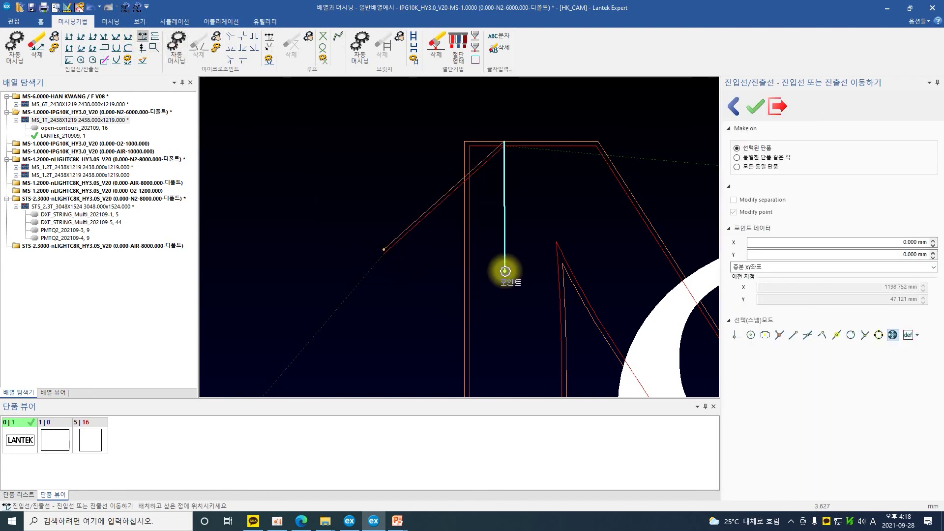
{"action": "left_click", "coordinate": [505, 272]}
{"action": "left_click", "coordinate": [503, 273]}
{"action": "left_click", "coordinate": [563, 218]}
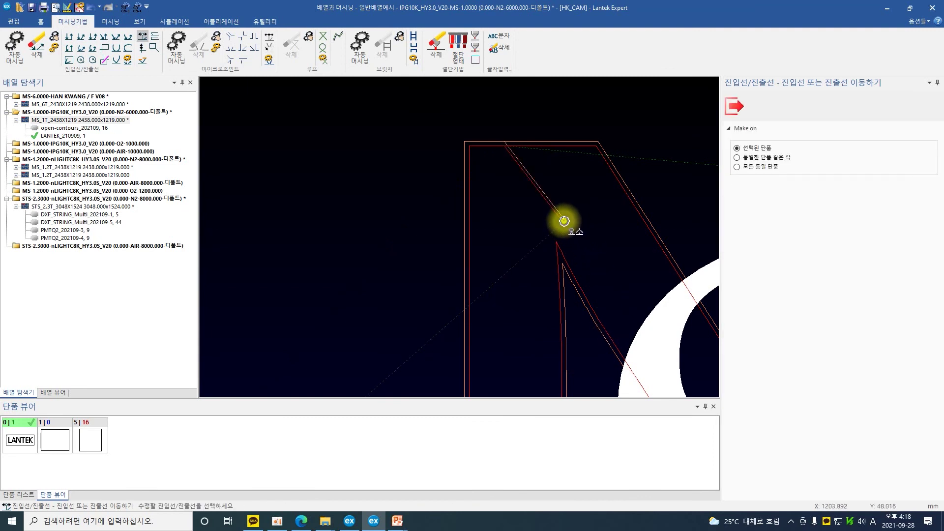
{"action": "left_click", "coordinate": [563, 220]}
{"action": "left_click", "coordinate": [493, 221]}
{"action": "left_click", "coordinate": [492, 221]}
{"action": "left_click", "coordinate": [505, 298]}
{"action": "left_click", "coordinate": [504, 299]}
{"action": "left_click", "coordinate": [524, 101]}
- Move the start point of the letter N's lead-in back inside the letter, straight below its top edge
{"action": "left_click", "coordinate": [523, 100]}
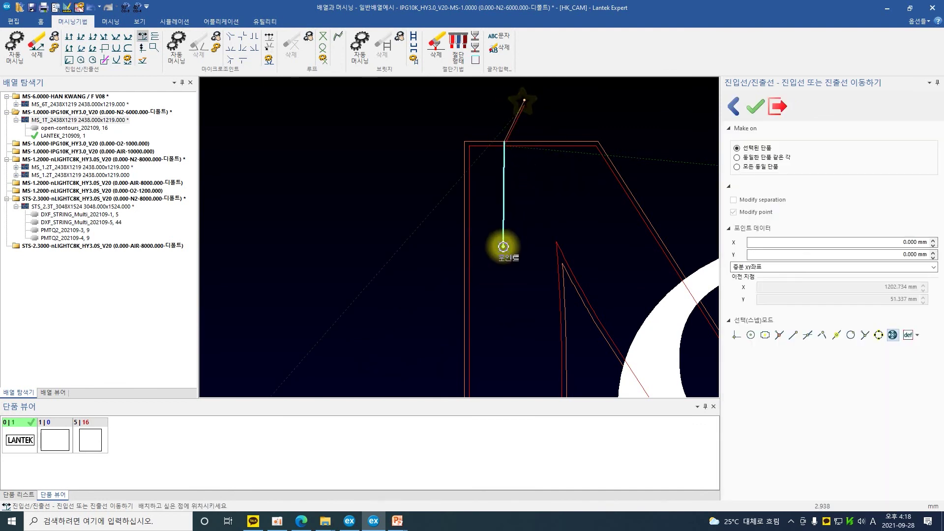
{"action": "left_click", "coordinate": [505, 247]}
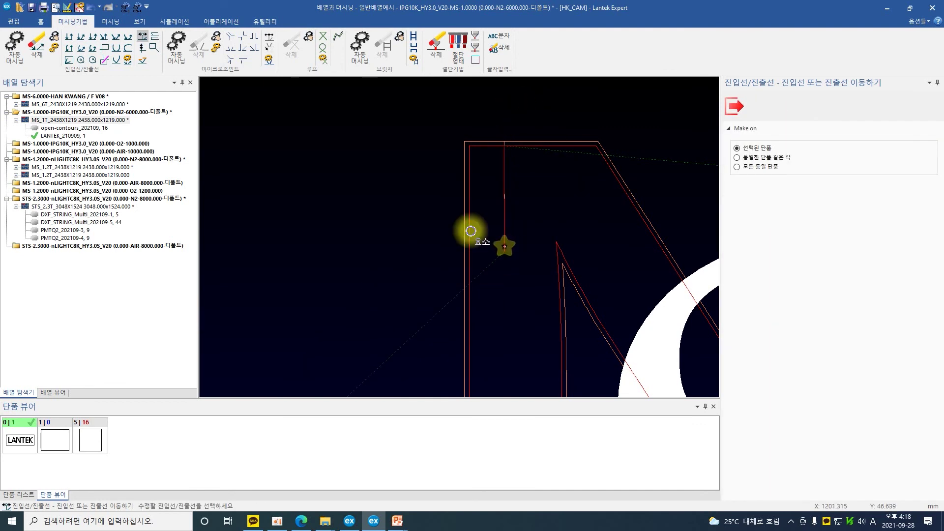
{"action": "scroll", "coordinate": [492, 231], "scroll_direction": "down", "scroll_amount": 2}
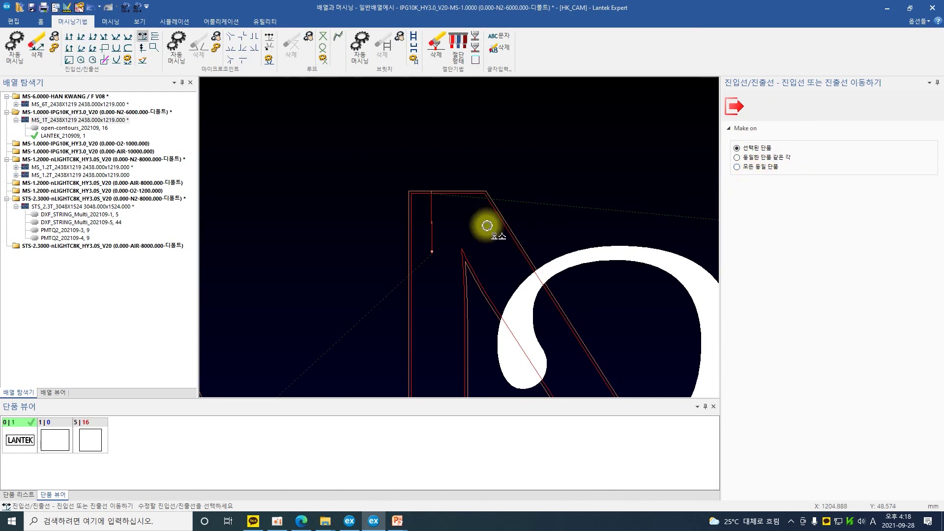
{"action": "scroll", "coordinate": [485, 222], "scroll_direction": "down", "scroll_amount": 4}
{"action": "scroll", "coordinate": [462, 241], "scroll_direction": "up", "scroll_amount": 5}
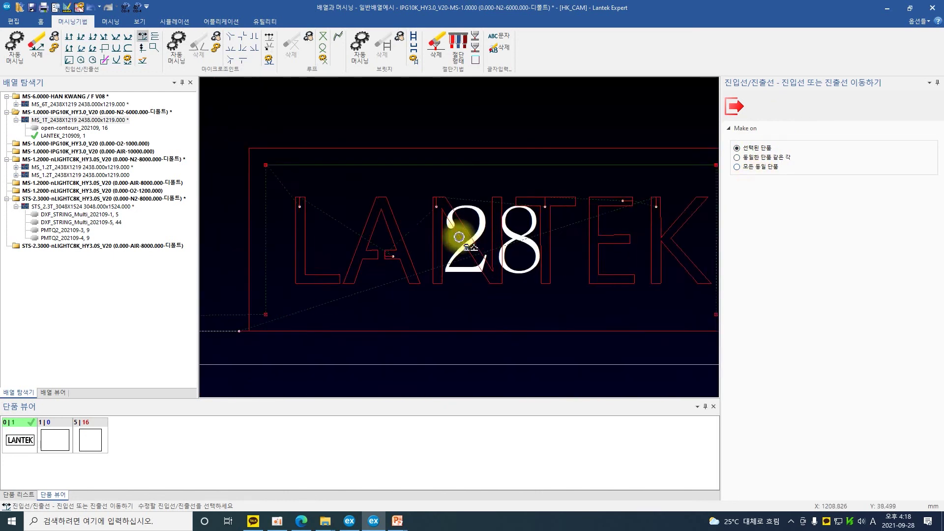